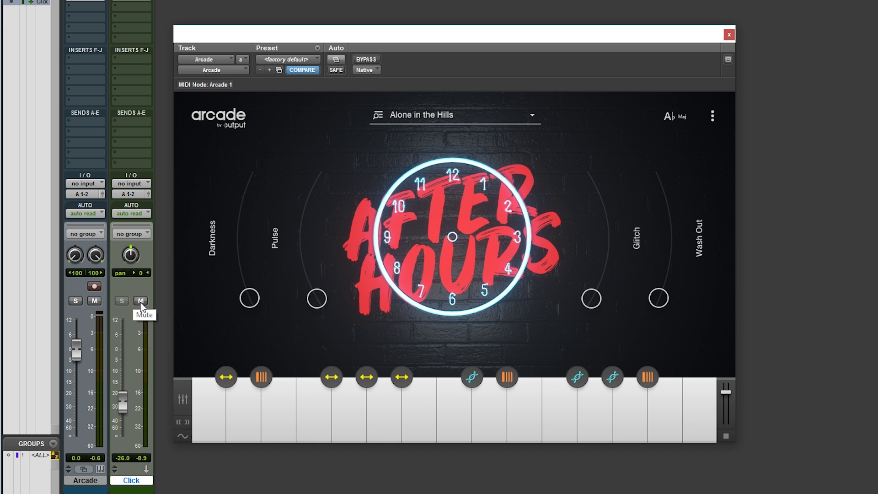
- Open the sound browser's Lines category and audition the After Hours and Drum Sesh line previews
{"action": "left_click", "coordinate": [407, 115]}
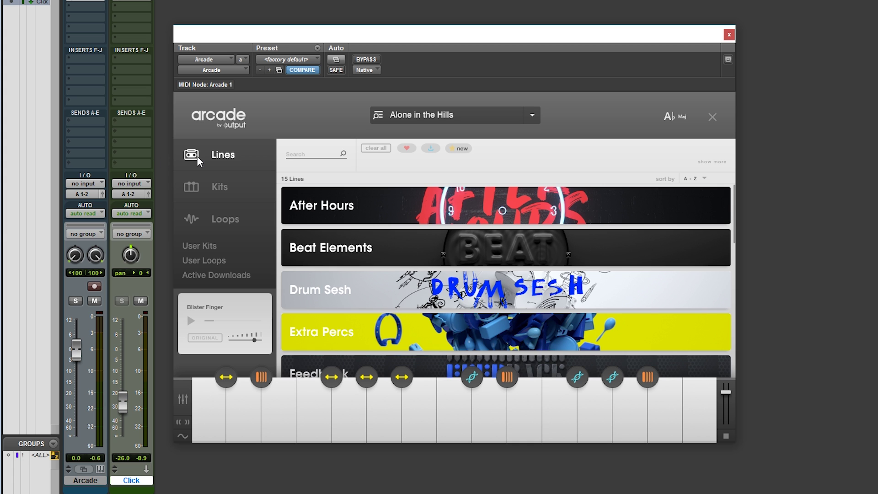
{"action": "mouse_move", "coordinate": [338, 217]}
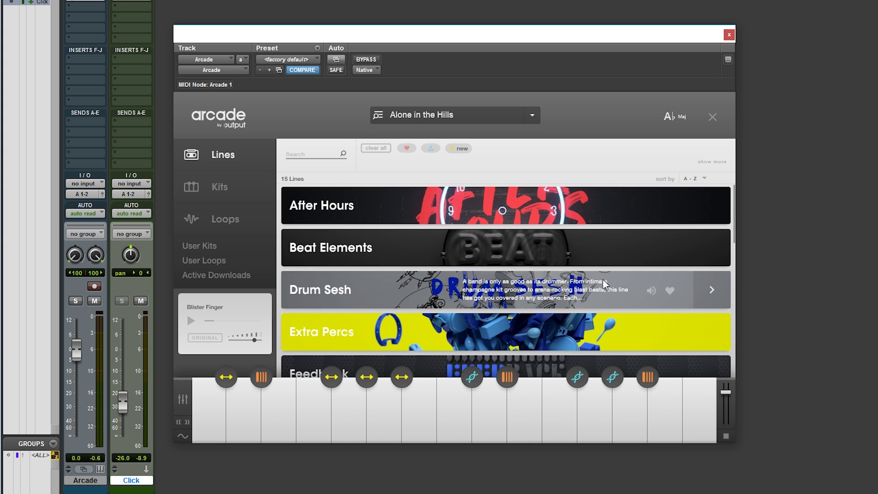
{"action": "mouse_move", "coordinate": [734, 230]}
{"action": "left_mouse_down"}
{"action": "mouse_move", "coordinate": [734, 251]}
{"action": "mouse_move", "coordinate": [733, 231]}
{"action": "left_mouse_up"}
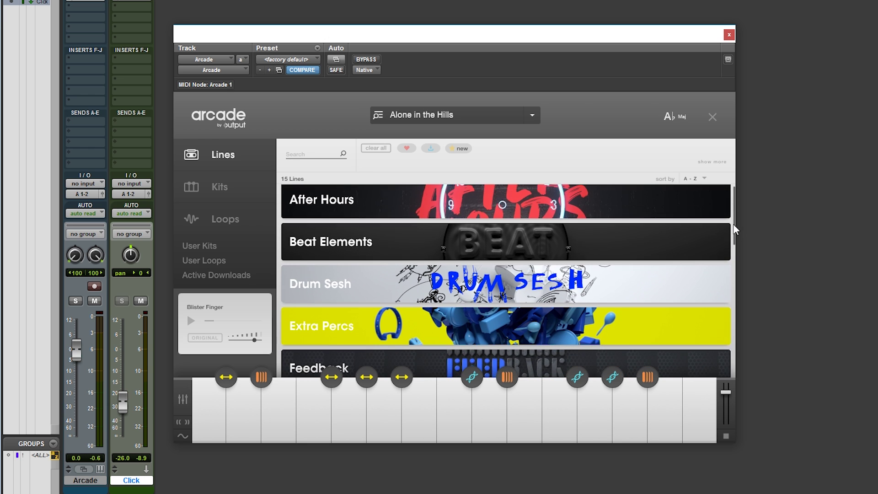
{"action": "mouse_move", "coordinate": [665, 214]}
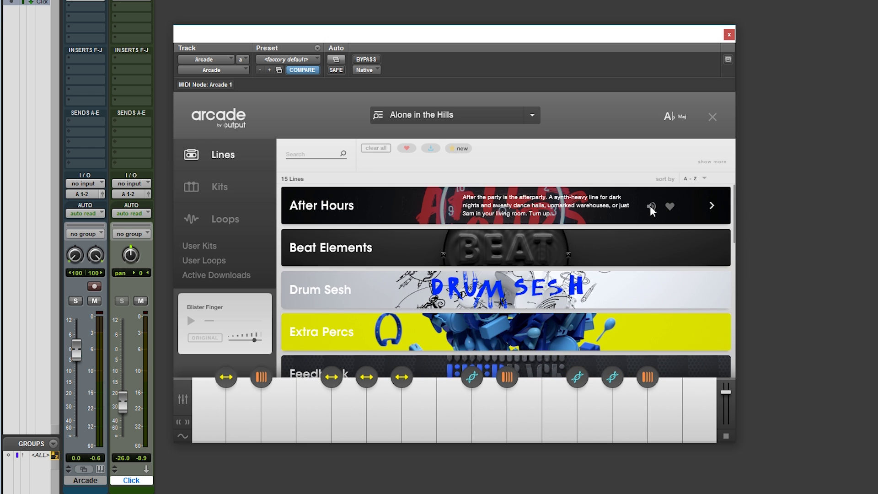
{"action": "left_click", "coordinate": [650, 206]}
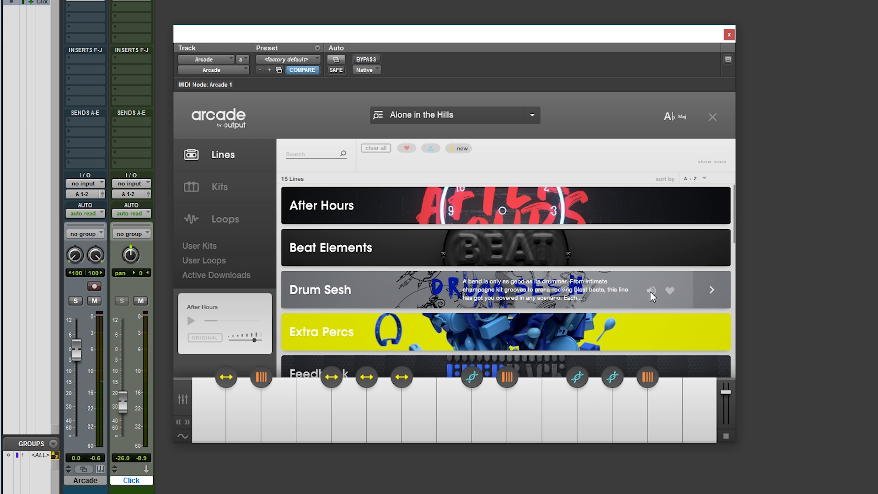
{"action": "left_click", "coordinate": [650, 292]}
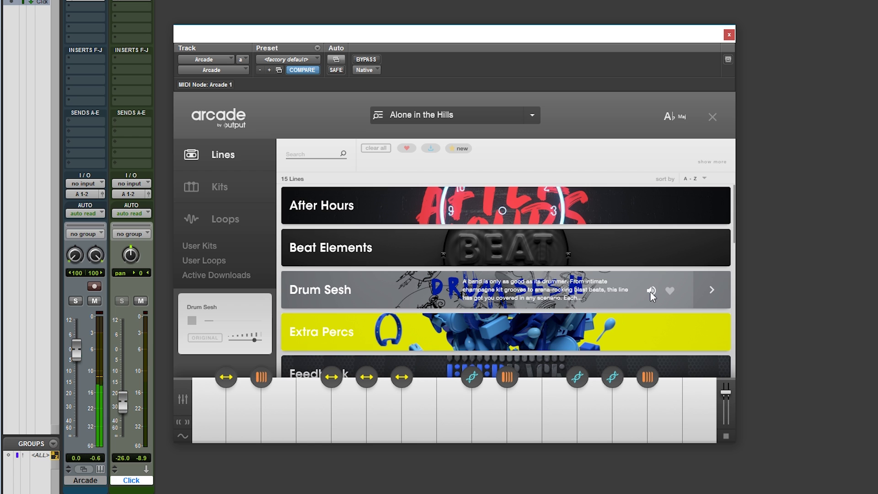
{"action": "left_click", "coordinate": [649, 290]}
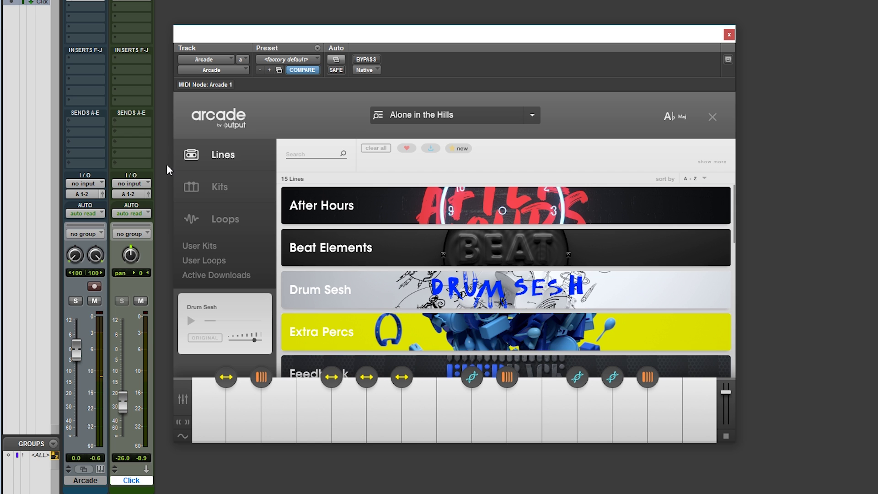
- Browse the kits and audition 4am Workout, Aardvark, A Bag of Tricks and Abundance
{"action": "left_click", "coordinate": [223, 184]}
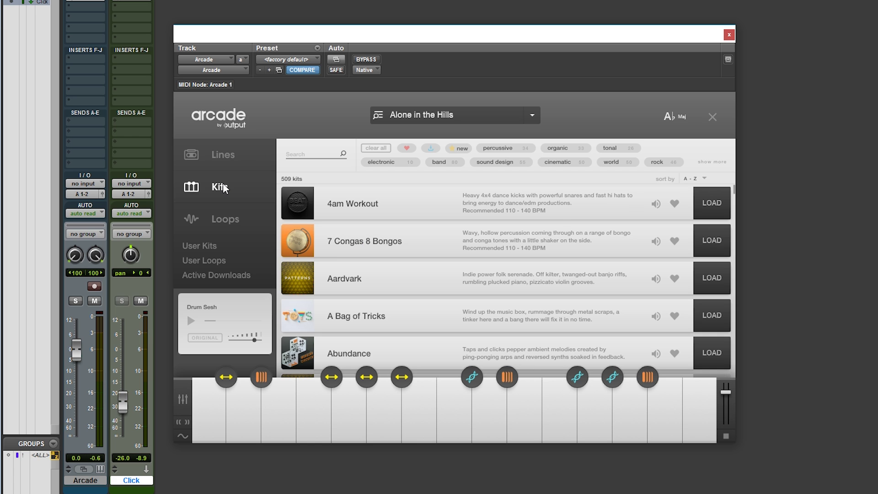
{"action": "left_click", "coordinate": [653, 204]}
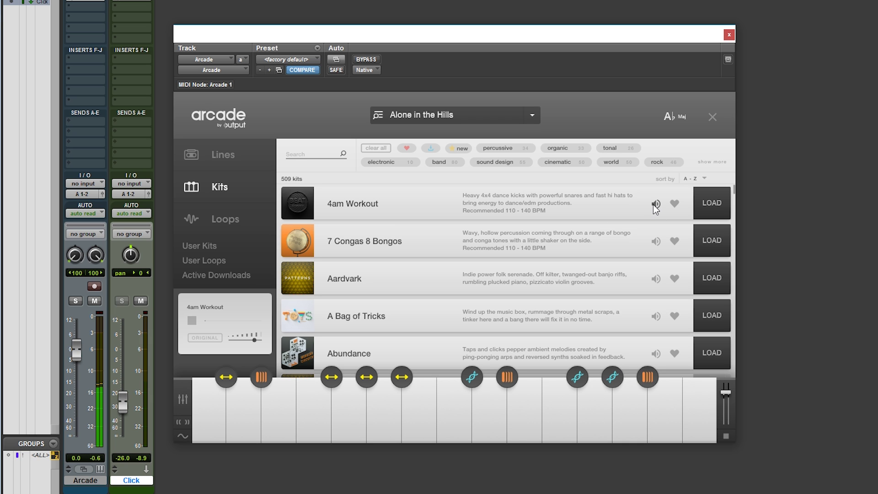
{"action": "left_click", "coordinate": [654, 278]}
{"action": "left_click", "coordinate": [656, 317]}
{"action": "left_click", "coordinate": [655, 353]}
{"action": "left_click", "coordinate": [654, 353]}
- Compare the Loops, Lines and Kits categories and look through the alphabetical list of loops
{"action": "left_click", "coordinate": [207, 220]}
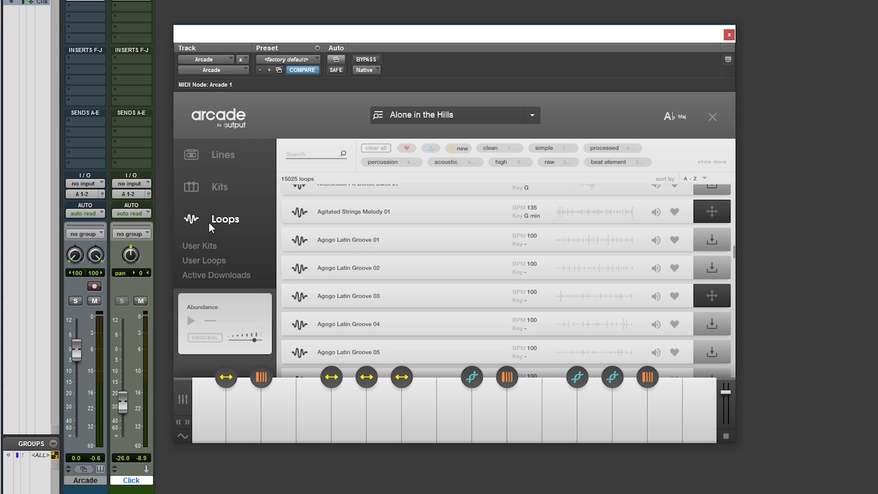
{"action": "left_click", "coordinate": [221, 153]}
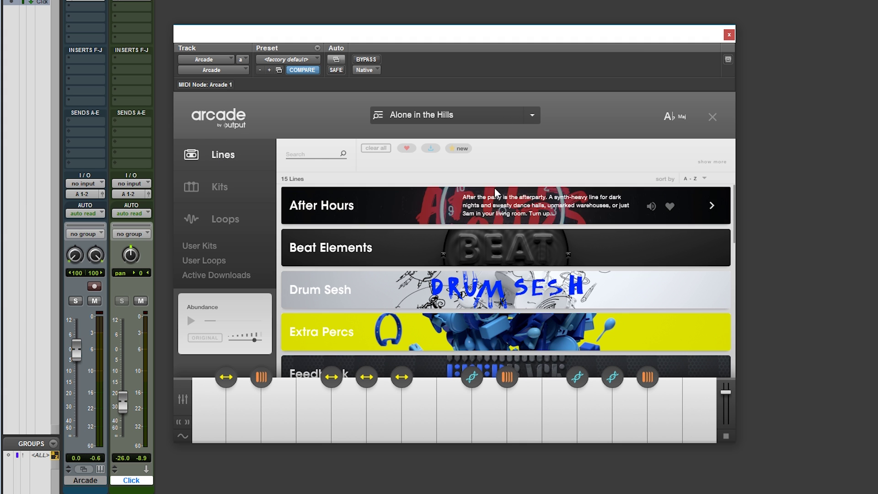
{"action": "left_click", "coordinate": [208, 190]}
{"action": "left_click", "coordinate": [213, 211]}
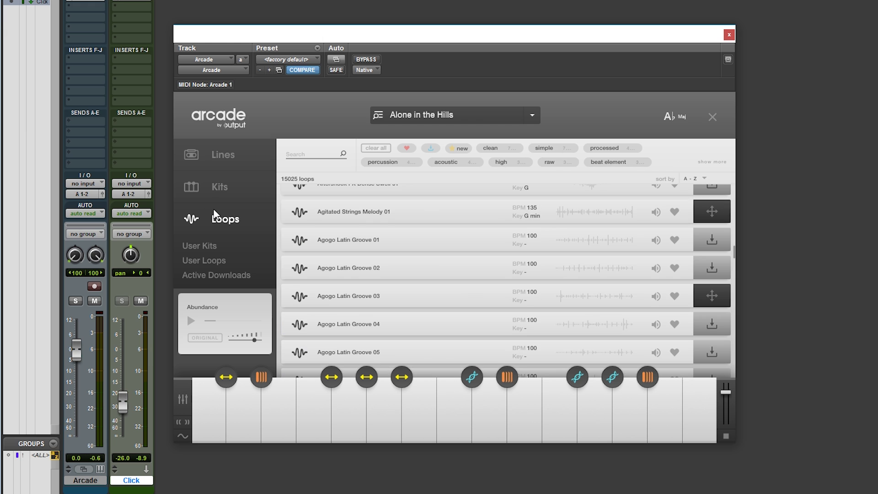
{"action": "left_click_drag", "start_coordinate": [735, 256], "coordinate": [734, 279]}
{"action": "scroll", "coordinate": [735, 279], "scroll_direction": "up", "scroll_amount": 1}
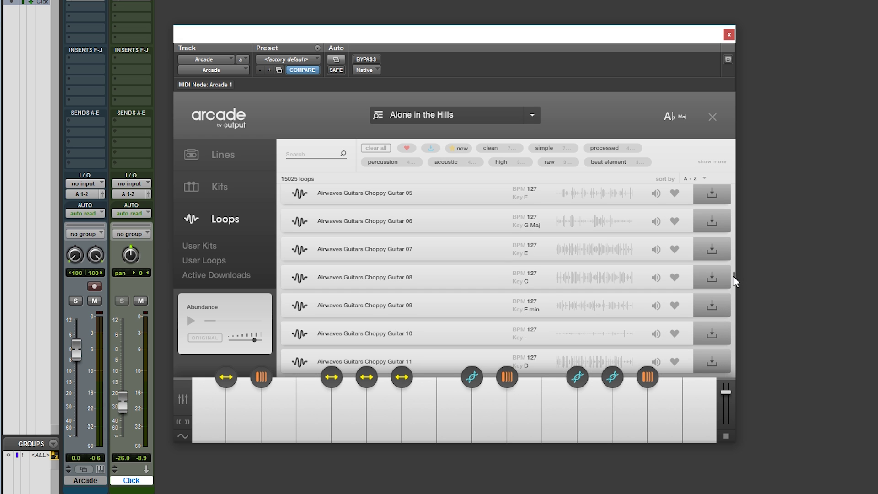
{"action": "left_click_drag", "start_coordinate": [733, 284], "coordinate": [726, 211]}
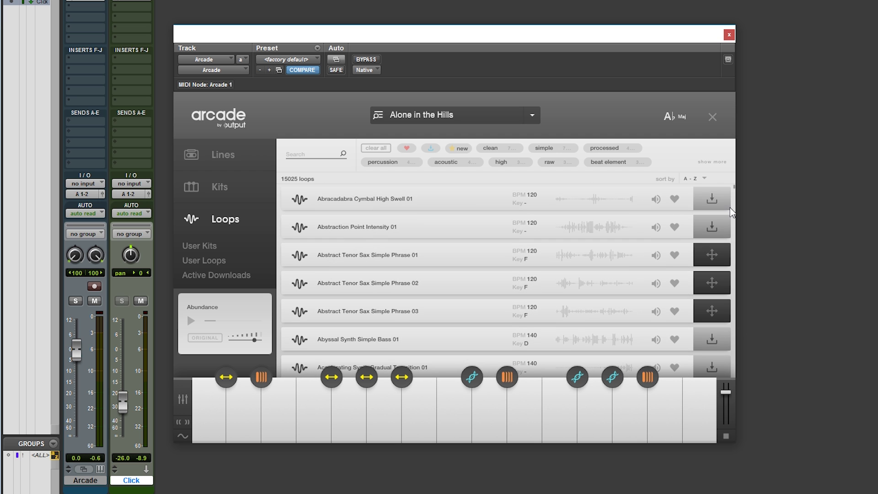
- Audition the loops Abstraction Point Intensity 01, Abstract Tenor Sax Simple Phrase 02 and Abyssal Synth Simple Bass 01
{"action": "left_click", "coordinate": [653, 226]}
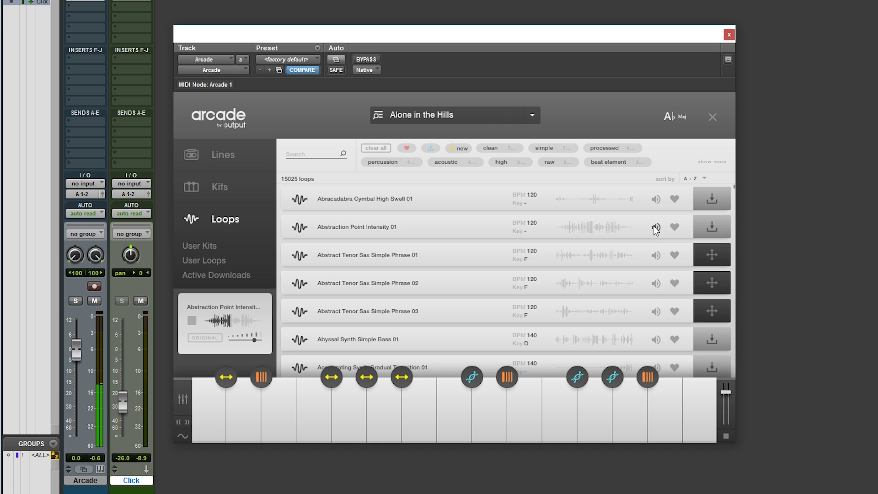
{"action": "left_click", "coordinate": [653, 226]}
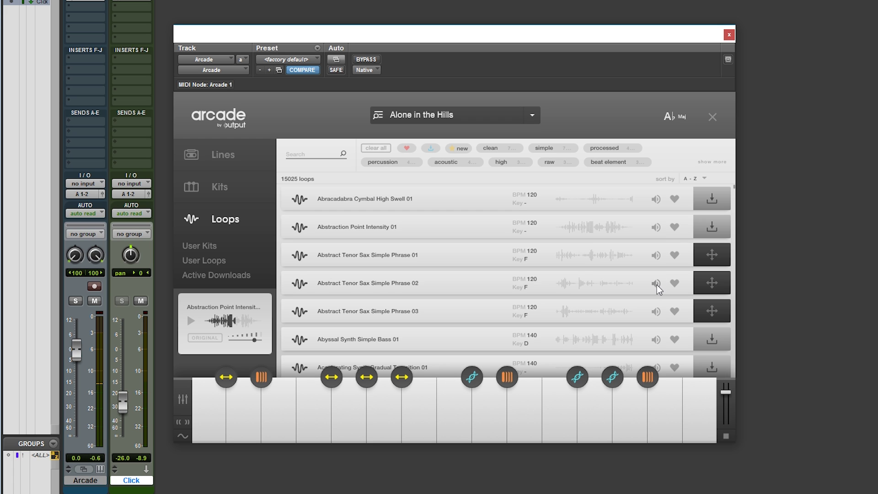
{"action": "left_click", "coordinate": [656, 284]}
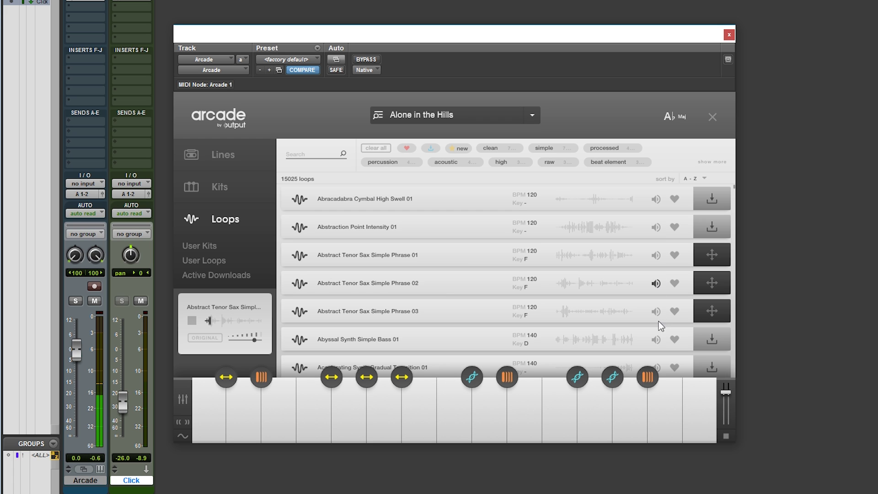
{"action": "left_click", "coordinate": [655, 339]}
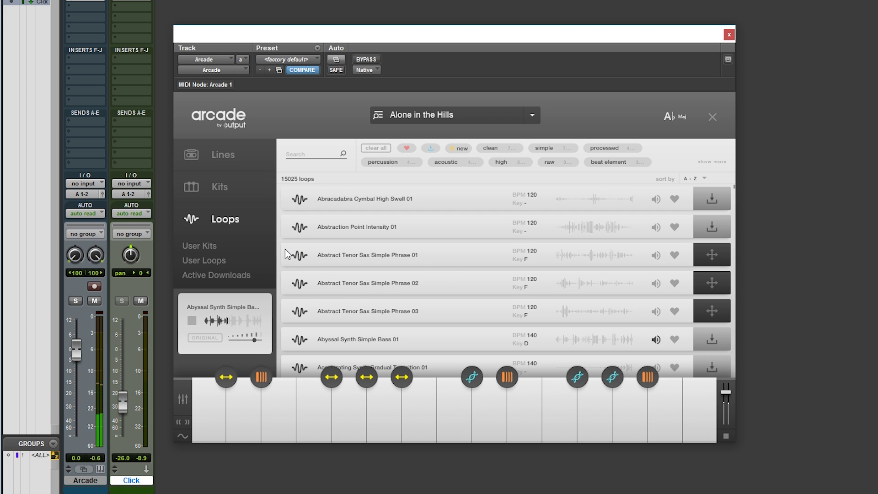
{"action": "left_click", "coordinate": [656, 340]}
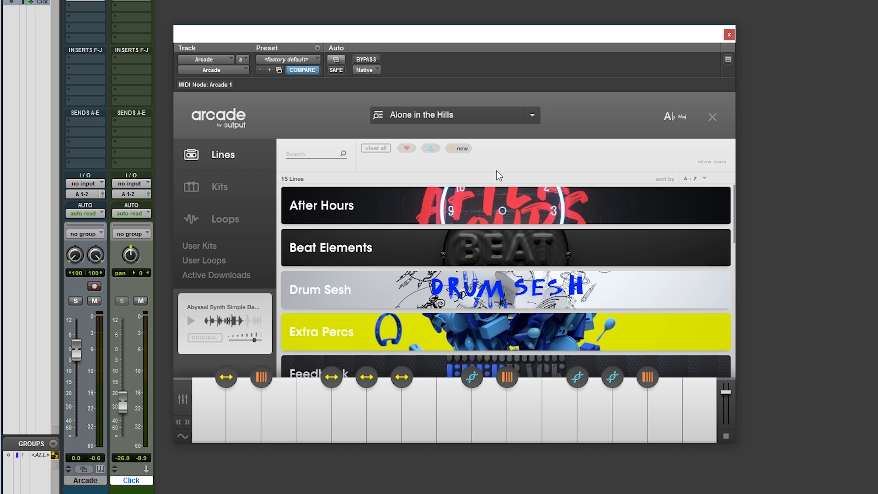
- Open the After Hours line from the Lines category and audition its Avocado Summer kit
{"action": "mouse_move", "coordinate": [428, 200]}
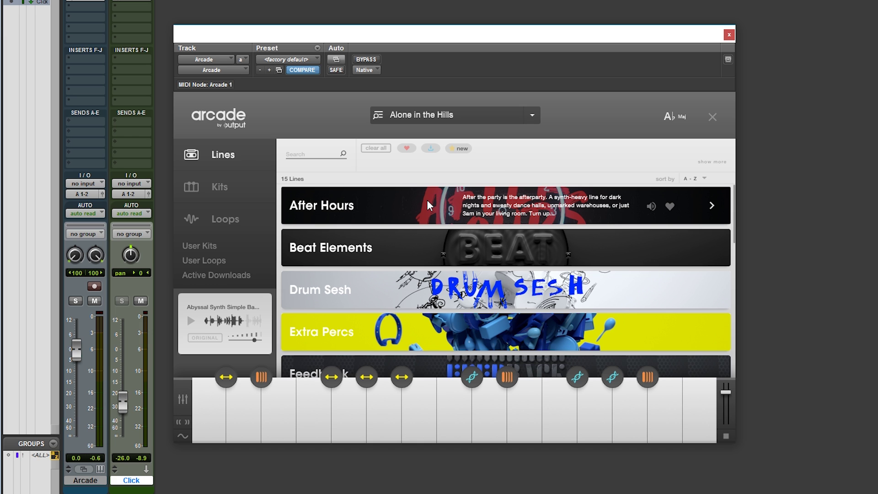
{"action": "left_click", "coordinate": [404, 204]}
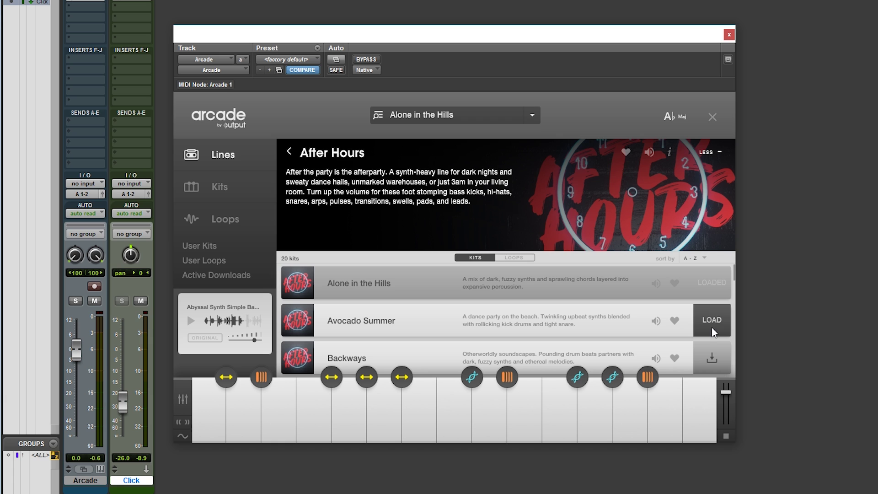
{"action": "left_click", "coordinate": [656, 321]}
{"action": "left_click", "coordinate": [655, 320]}
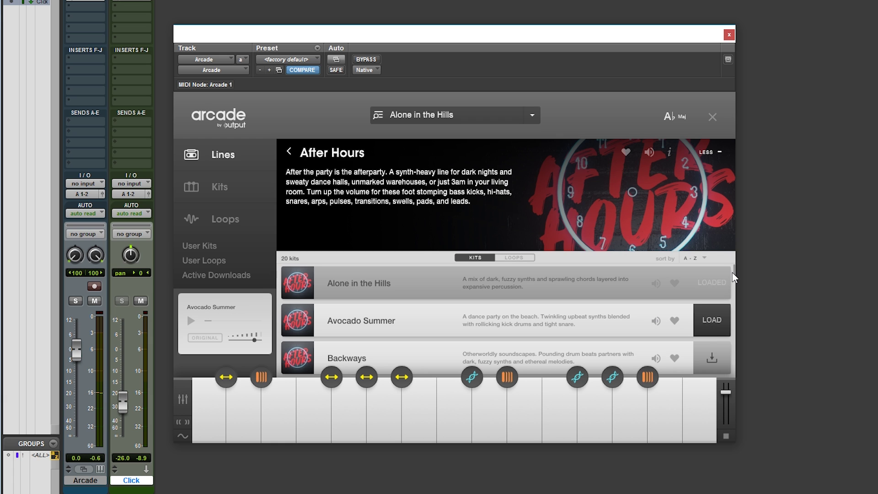
- Audition the Chasing Neons kit in the After Hours line and load it into the instrument
{"action": "left_click_drag", "start_coordinate": [734, 278], "coordinate": [733, 305]}
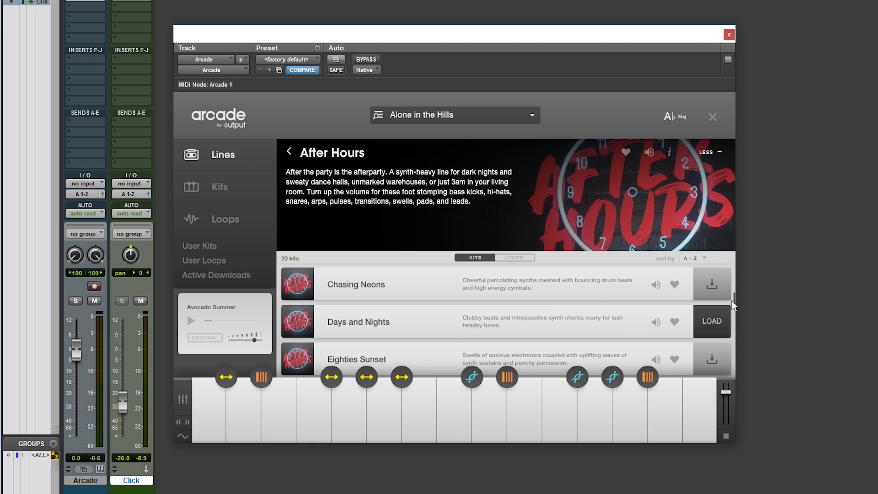
{"action": "left_click", "coordinate": [655, 286]}
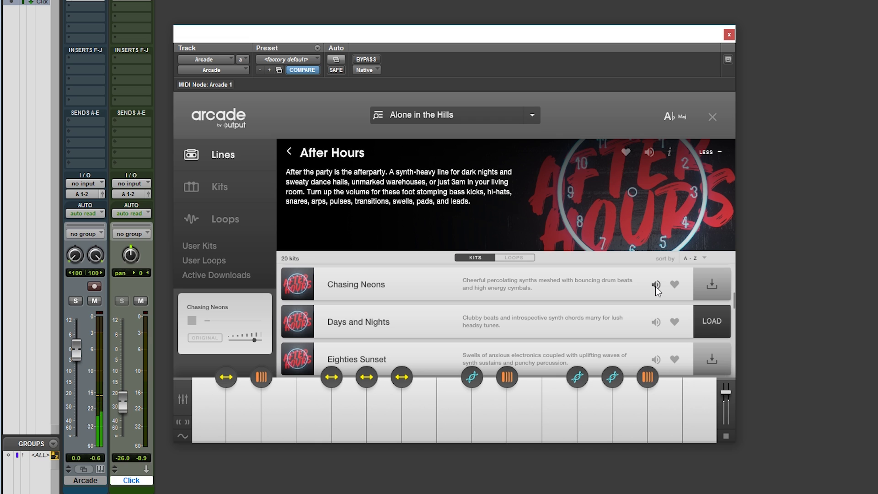
{"action": "left_click", "coordinate": [655, 286]}
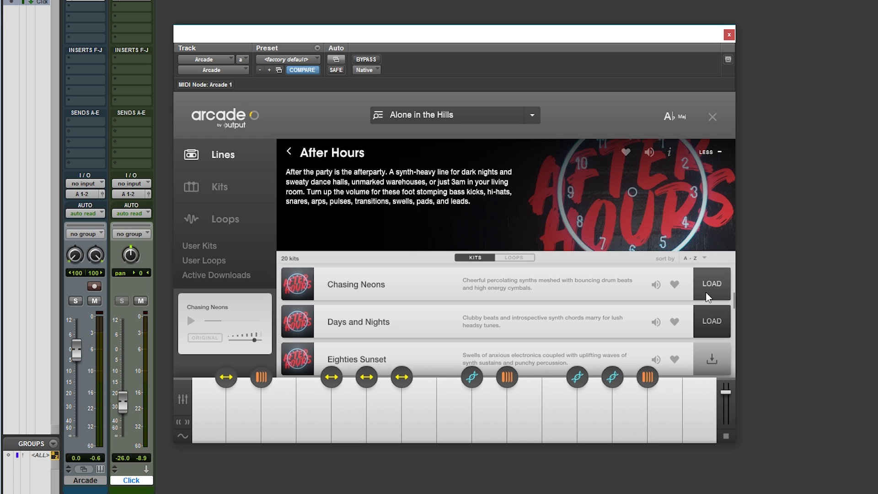
{"action": "left_click", "coordinate": [708, 292]}
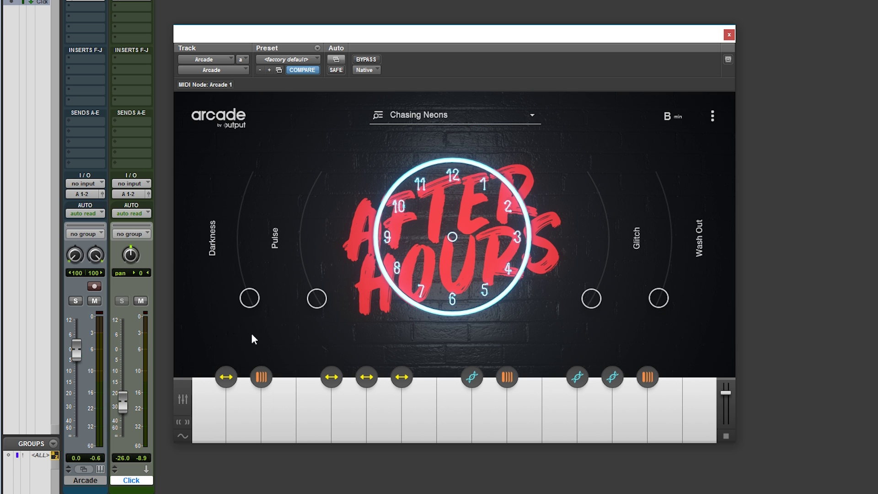
- Inspect the loop editor of the eighth white key and the resequence and repeater modifiers on the black keys beside it
{"action": "mouse_move", "coordinate": [221, 415]}
{"action": "mouse_move", "coordinate": [252, 382]}
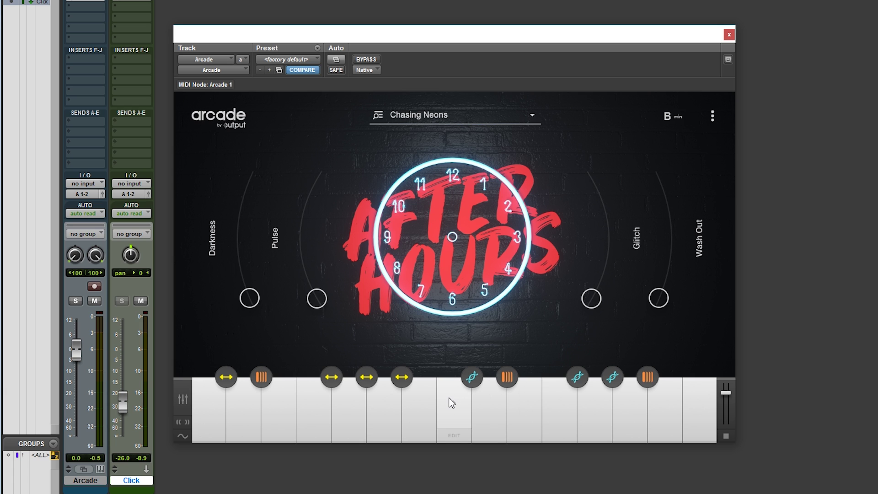
{"action": "left_click", "coordinate": [451, 436]}
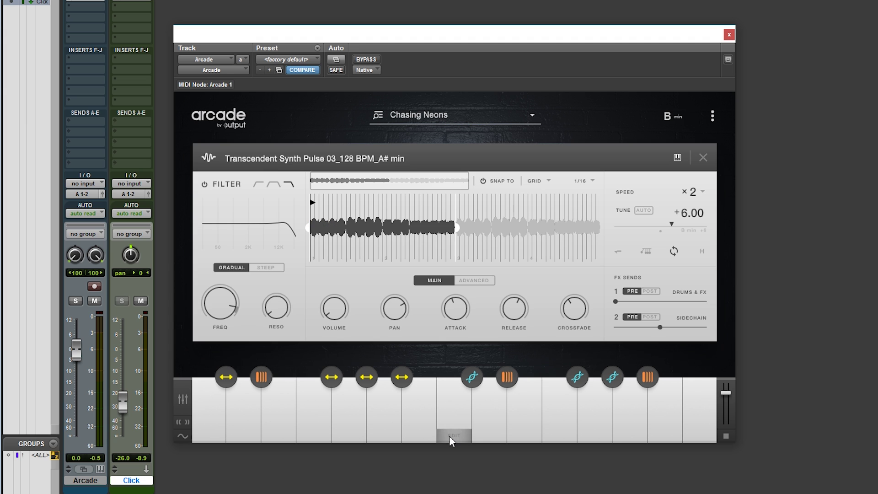
{"action": "left_click", "coordinate": [449, 435]}
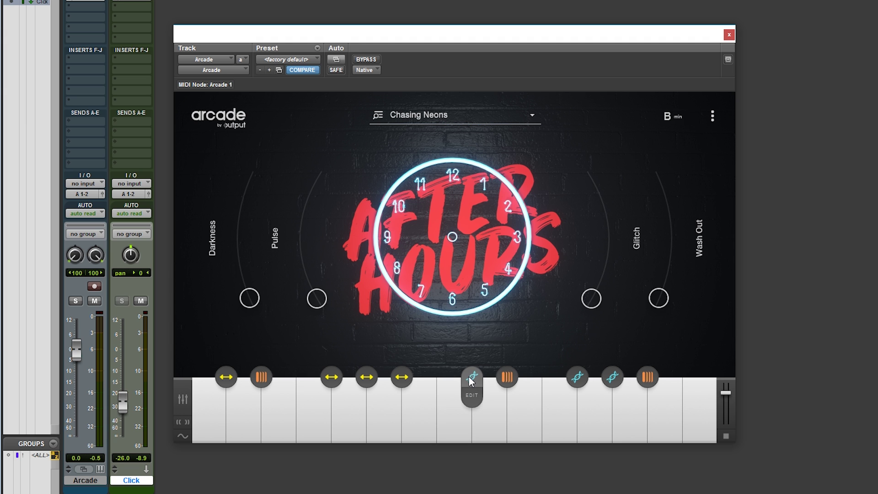
{"action": "left_click", "coordinate": [468, 398]}
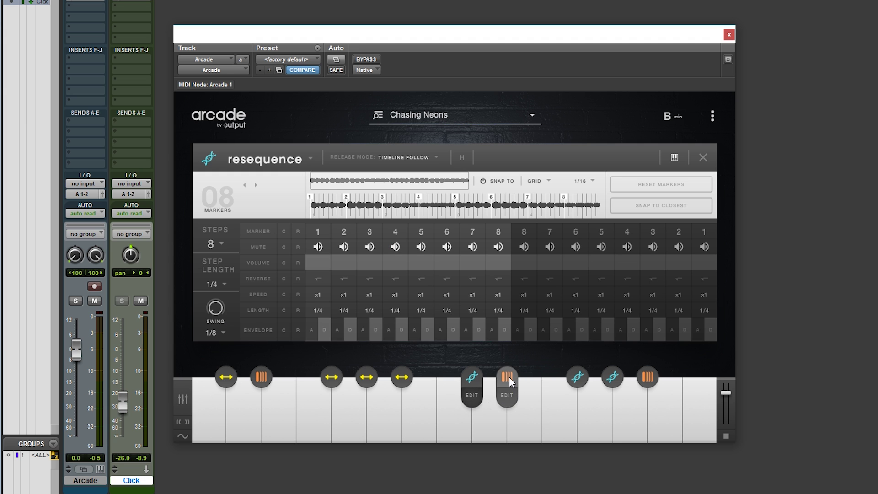
{"action": "left_click", "coordinate": [507, 396]}
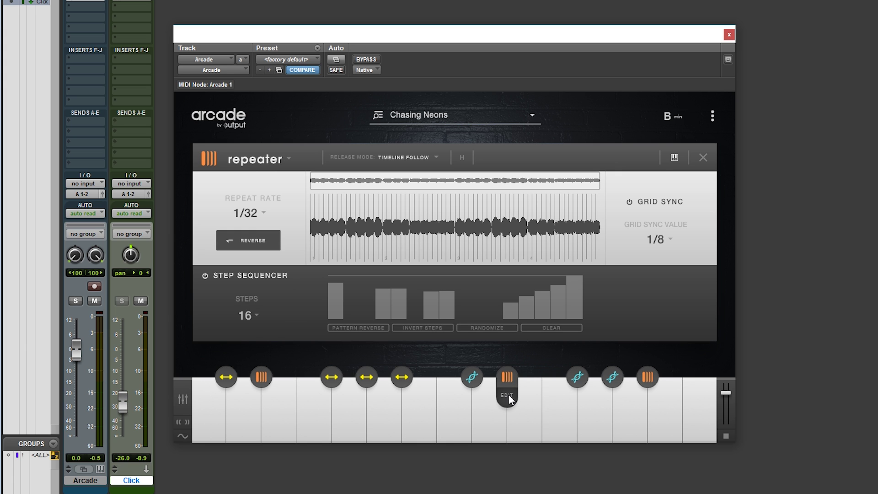
{"action": "left_click", "coordinate": [508, 394]}
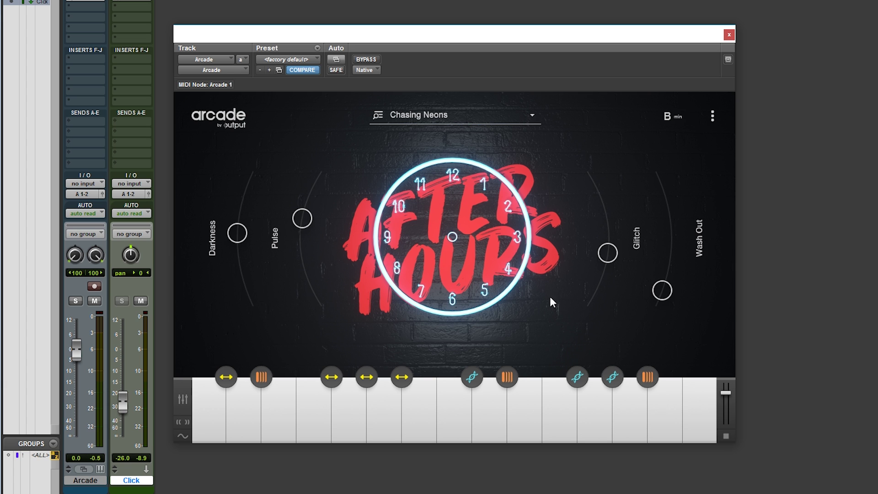
- Inspect the loop settings of the seventh white key and open the overview of the kit's macros
{"action": "left_click", "coordinate": [418, 435]}
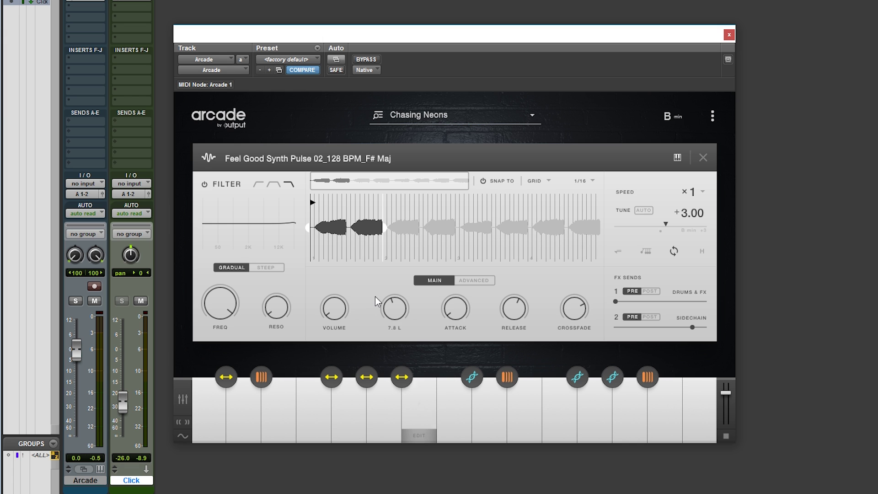
{"action": "left_click", "coordinate": [416, 436]}
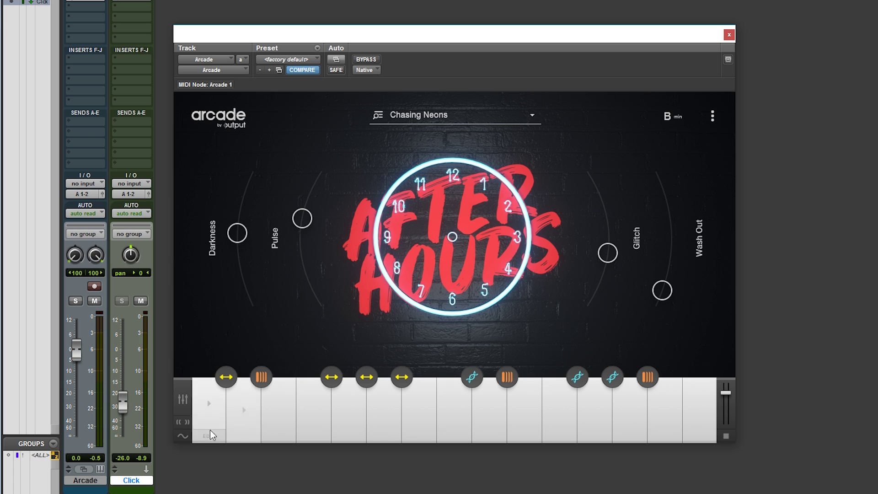
{"action": "left_click", "coordinate": [182, 421]}
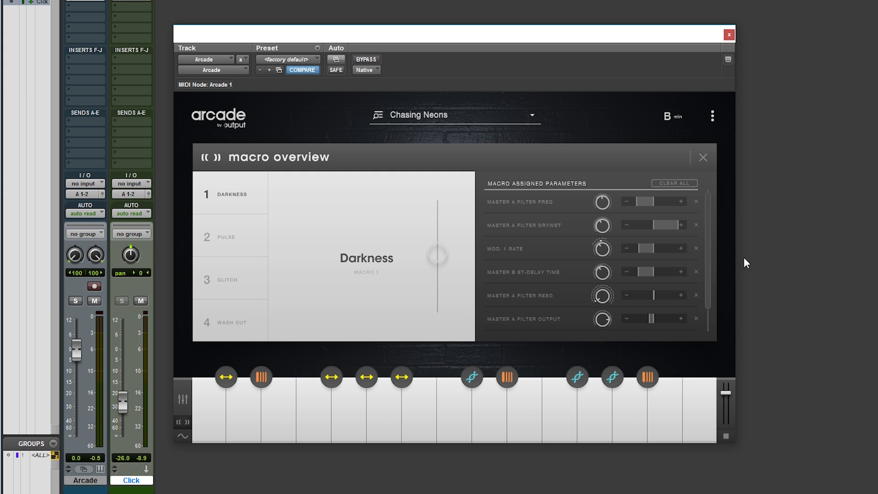
- Close the macro overview and inspect the kit's mixer with its two sends, master effects and channel controls
{"action": "left_click", "coordinate": [703, 158]}
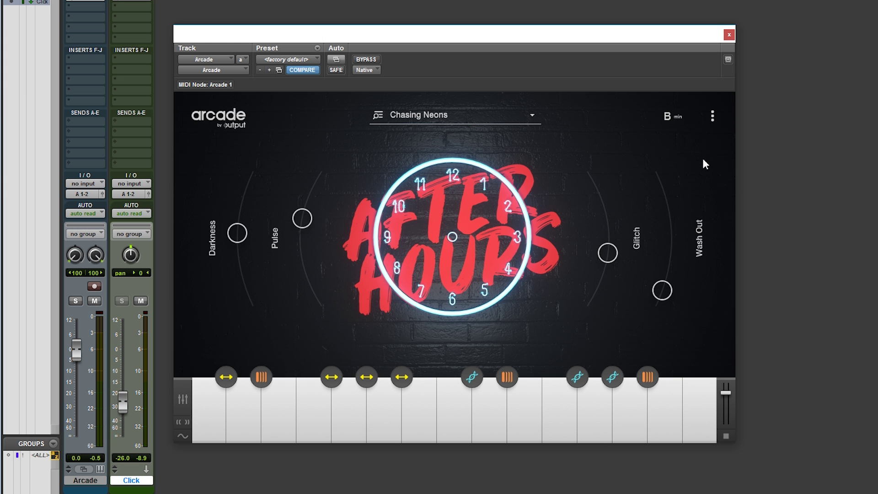
{"action": "left_click", "coordinate": [182, 398]}
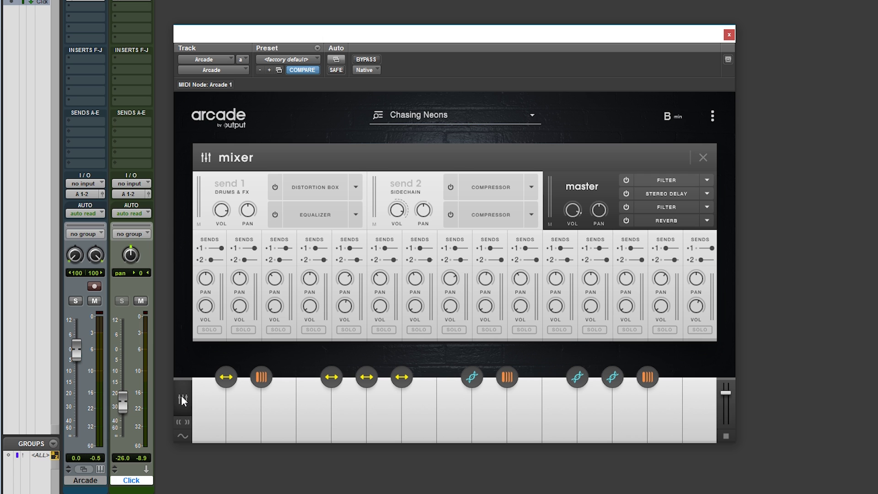
{"action": "left_click", "coordinate": [703, 157]}
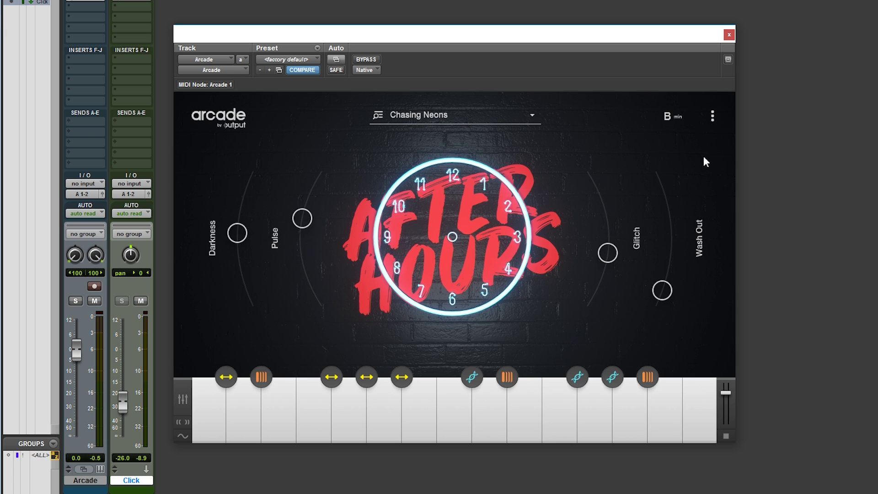
- Set the Kit Voice Limit to 8 in the instrument's general settings
{"action": "left_click", "coordinate": [712, 116]}
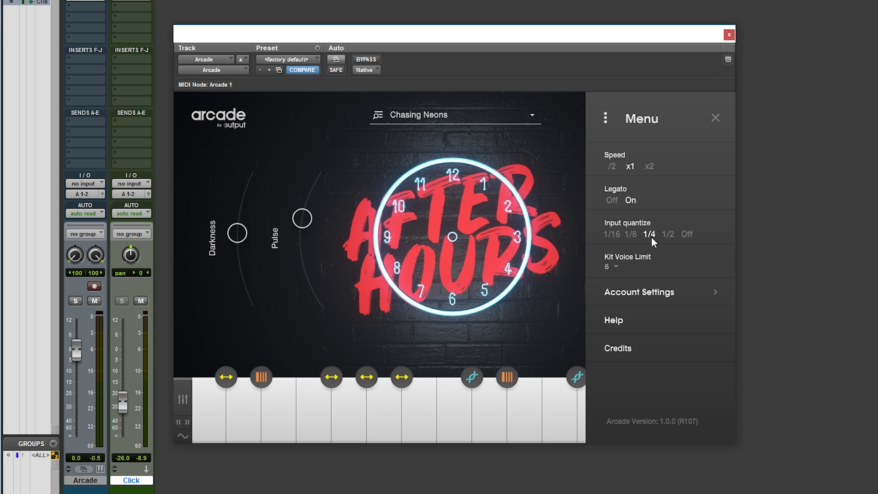
{"action": "left_click", "coordinate": [616, 265]}
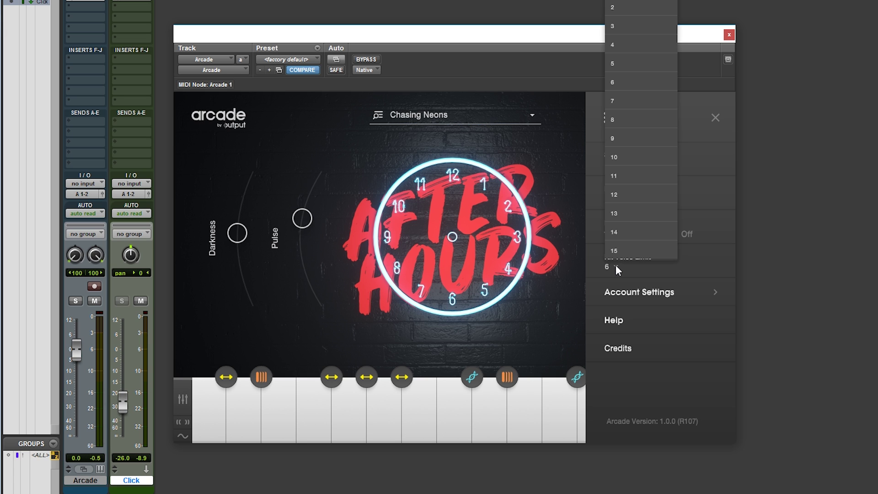
{"action": "left_click", "coordinate": [614, 122]}
{"action": "left_click", "coordinate": [715, 119]}
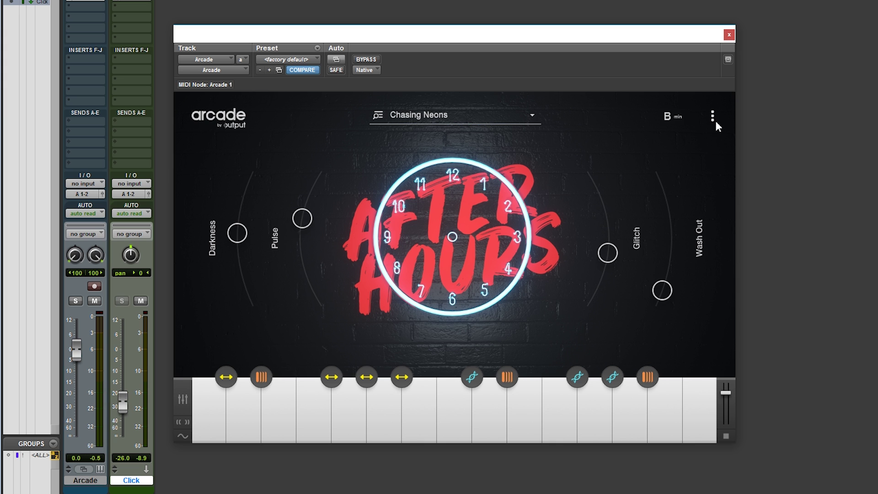
- Load the 4am Workout kit from the Beat Elements line and show its main page
{"action": "left_click", "coordinate": [394, 114]}
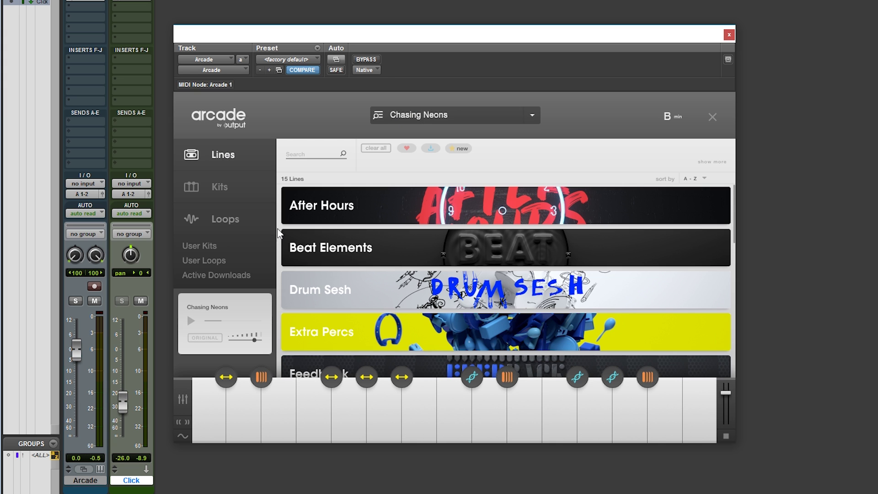
{"action": "left_click", "coordinate": [712, 251]}
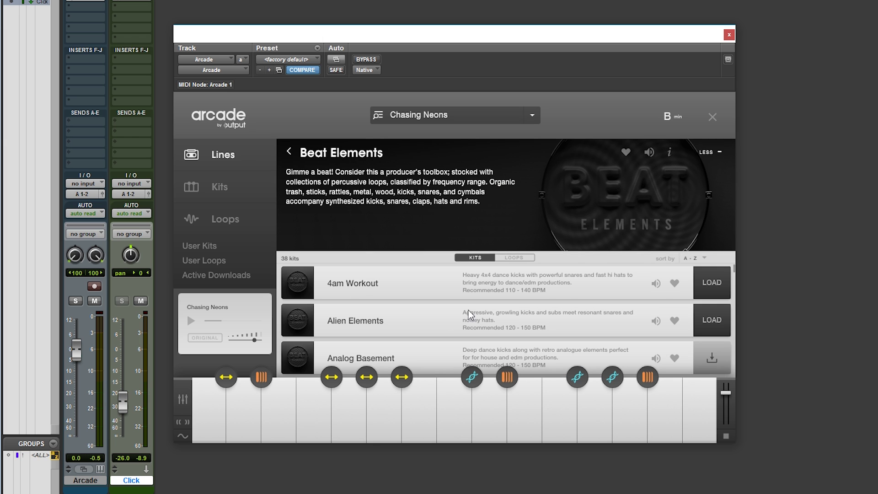
{"action": "left_click", "coordinate": [711, 283]}
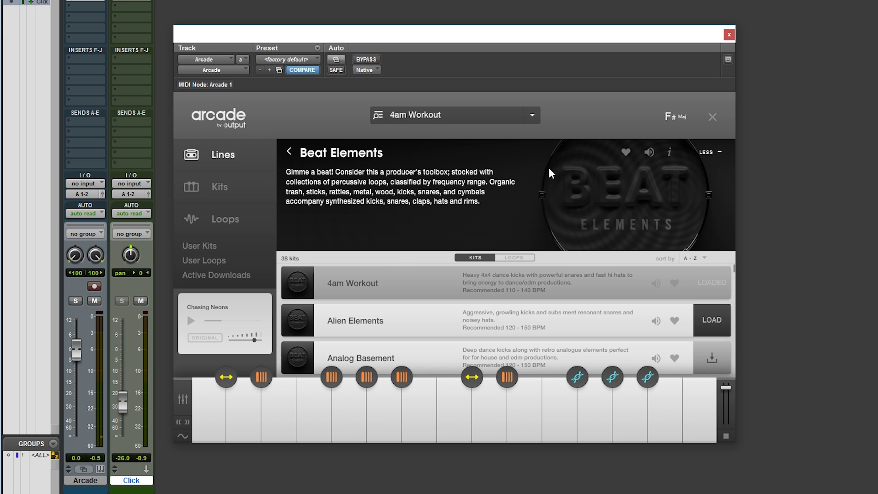
{"action": "left_click", "coordinate": [403, 115]}
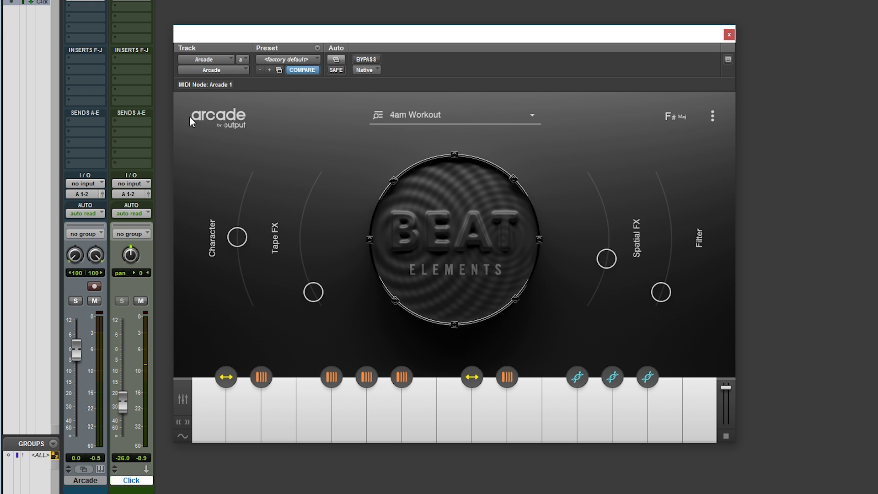
- Return to the list of lines and load the A Deep Thought kit from the Ingredients line
{"action": "left_click", "coordinate": [378, 116]}
{"action": "left_click", "coordinate": [288, 152]}
{"action": "left_click", "coordinate": [321, 205]}
{"action": "left_click", "coordinate": [288, 152]}
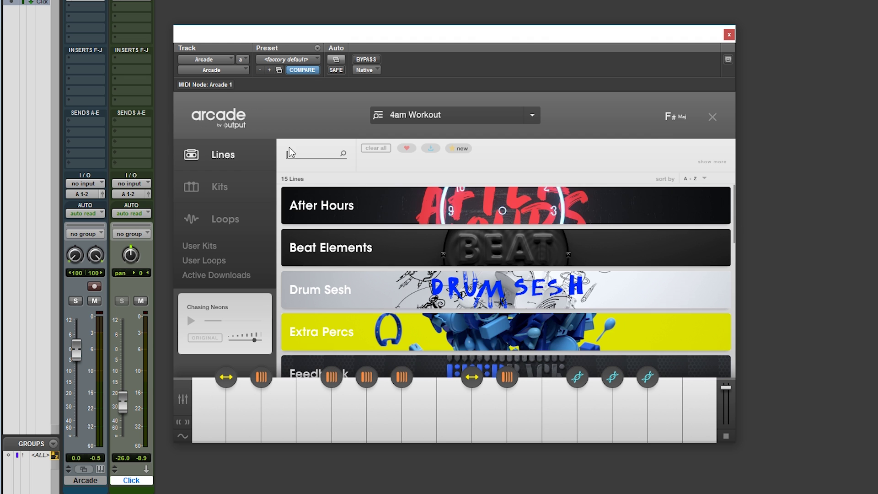
{"action": "left_click_drag", "start_coordinate": [735, 235], "coordinate": [729, 294]}
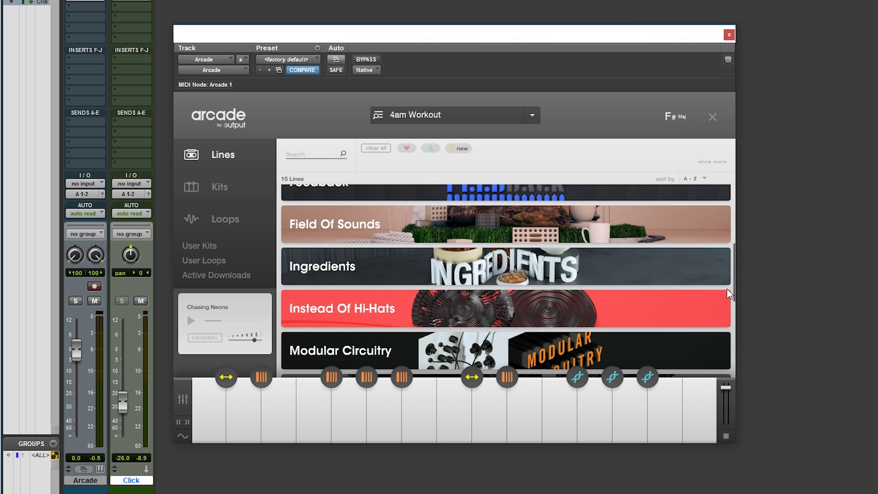
{"action": "left_click", "coordinate": [509, 264]}
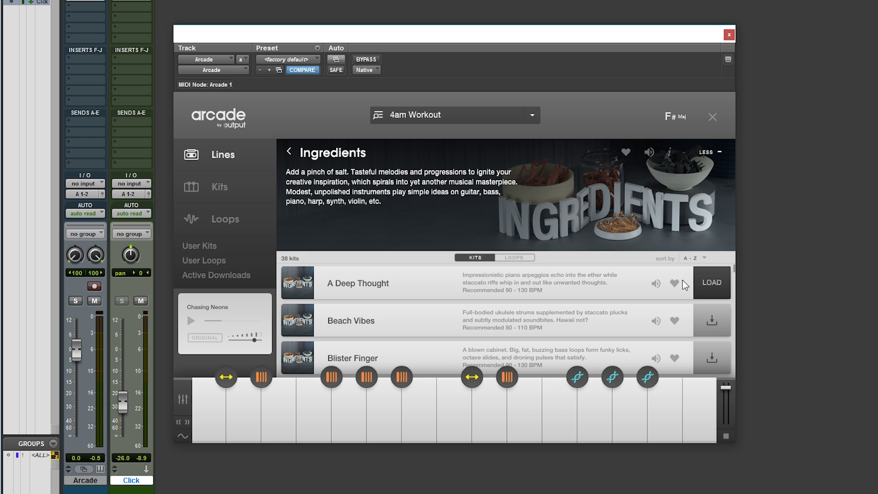
{"action": "left_click", "coordinate": [700, 286]}
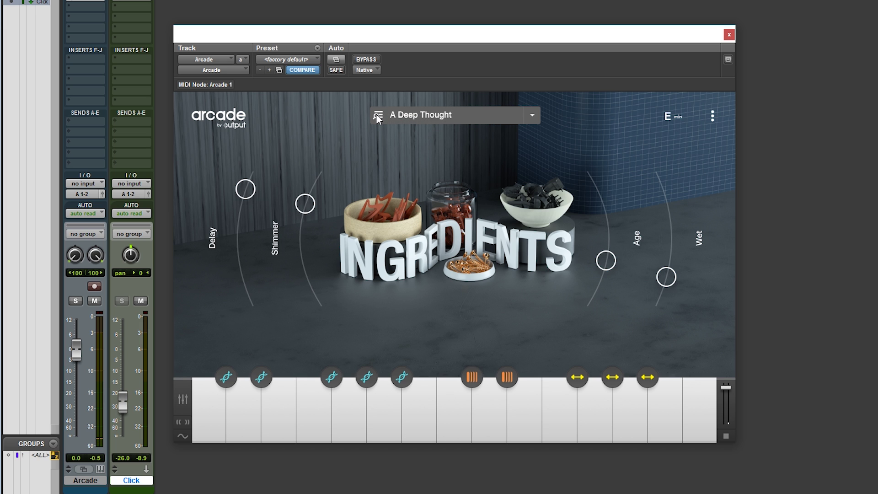
- Open the Obsidian line, audition its Agents in Pursuit kit and load it into the instrument
{"action": "left_click", "coordinate": [377, 116]}
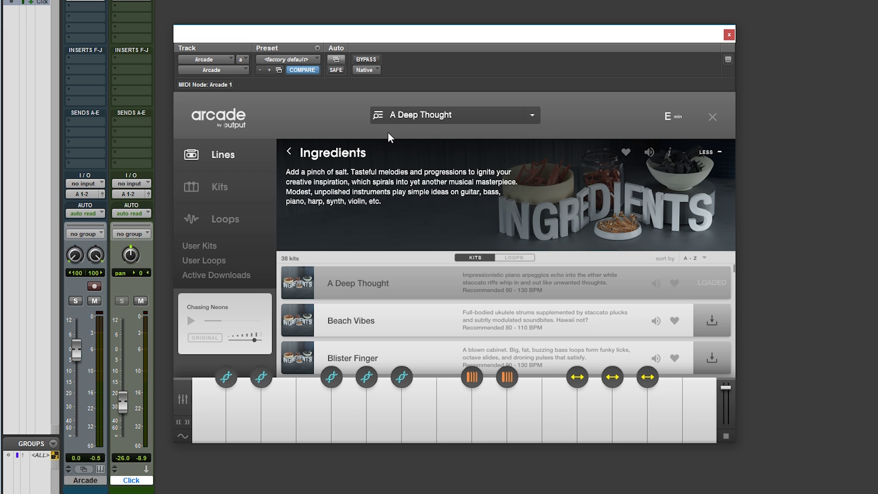
{"action": "left_click", "coordinate": [229, 157]}
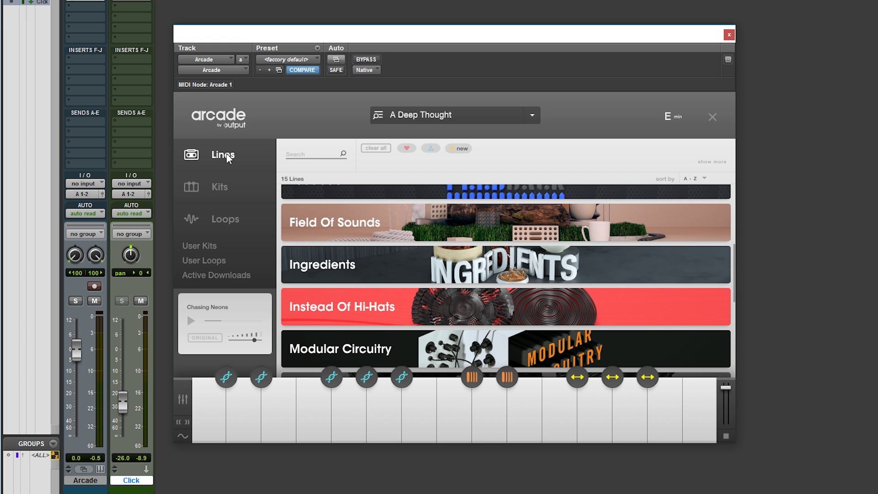
{"action": "left_click", "coordinate": [733, 261]}
{"action": "scroll", "coordinate": [734, 270], "scroll_direction": "down", "scroll_amount": 3}
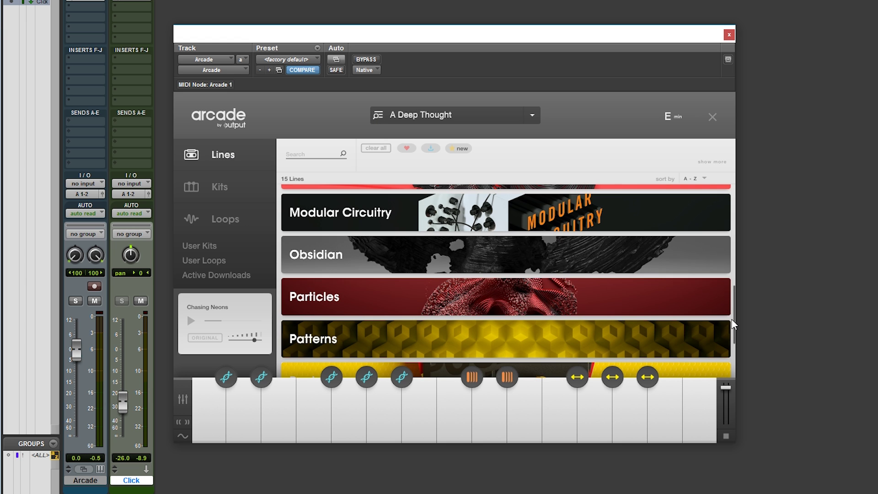
{"action": "left_click", "coordinate": [410, 260]}
{"action": "left_click", "coordinate": [656, 285]}
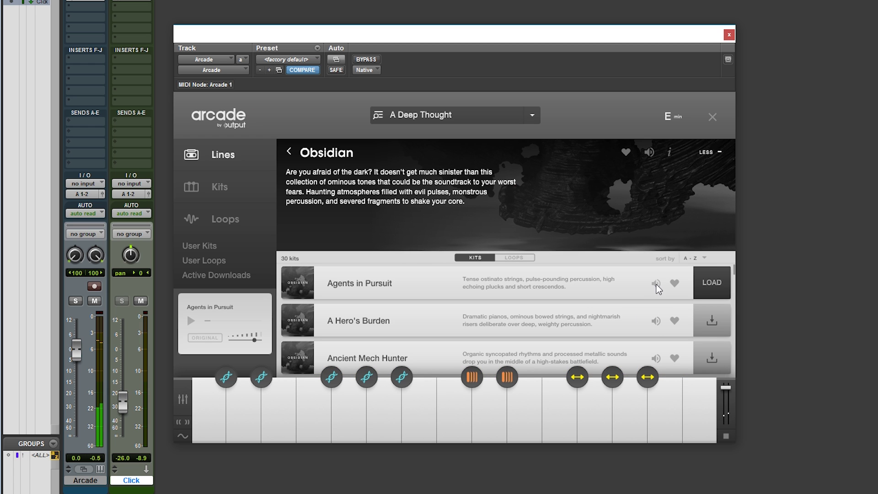
{"action": "left_click", "coordinate": [711, 288]}
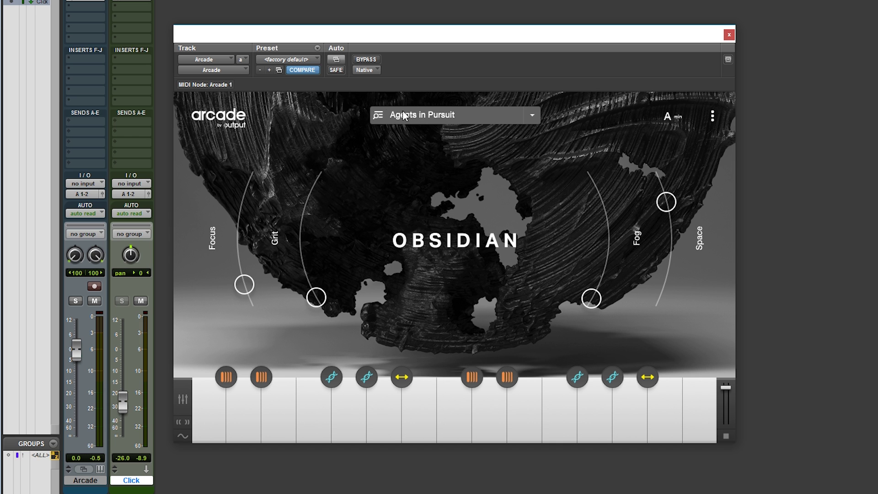
- Reopen the browser and look through its Lines, Kits and Loops categories
{"action": "left_click", "coordinate": [379, 115]}
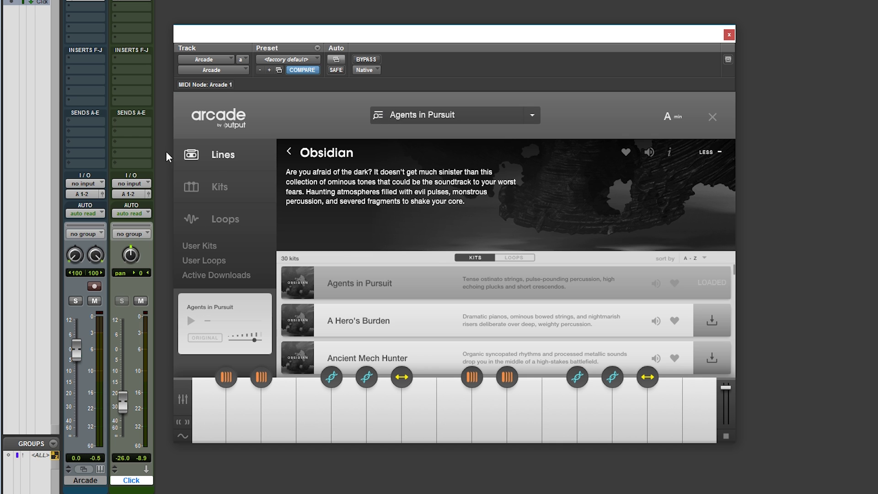
{"action": "left_click", "coordinate": [214, 161]}
{"action": "left_click", "coordinate": [219, 187]}
{"action": "left_click", "coordinate": [222, 219]}
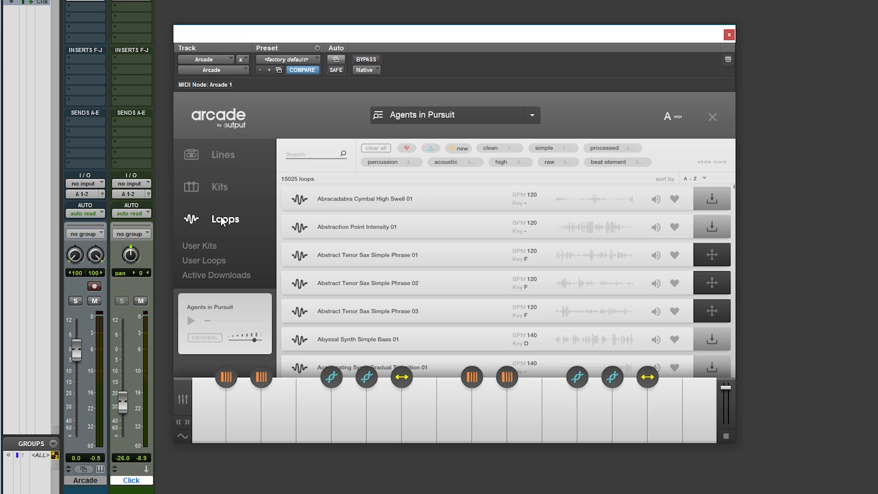
- View the Particles line, return to the full list of lines and review the remaining ones down to Toys
{"action": "left_click", "coordinate": [219, 155]}
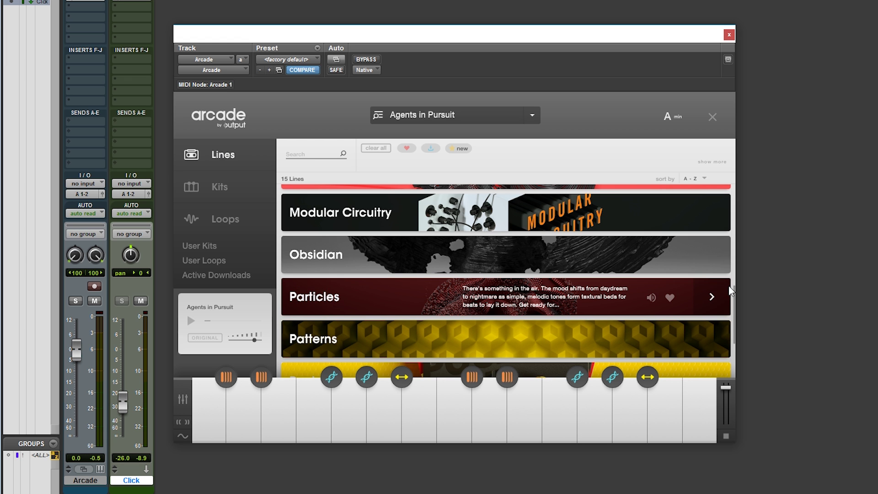
{"action": "left_click", "coordinate": [731, 298]}
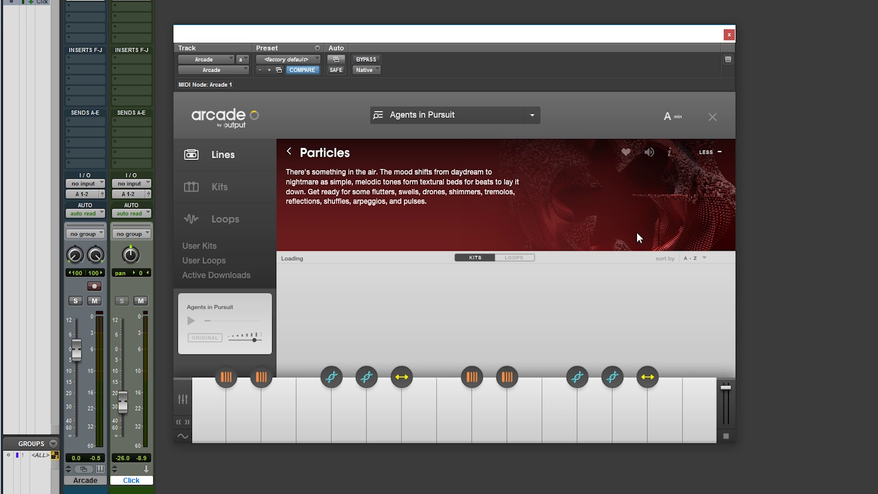
{"action": "left_click", "coordinate": [288, 151]}
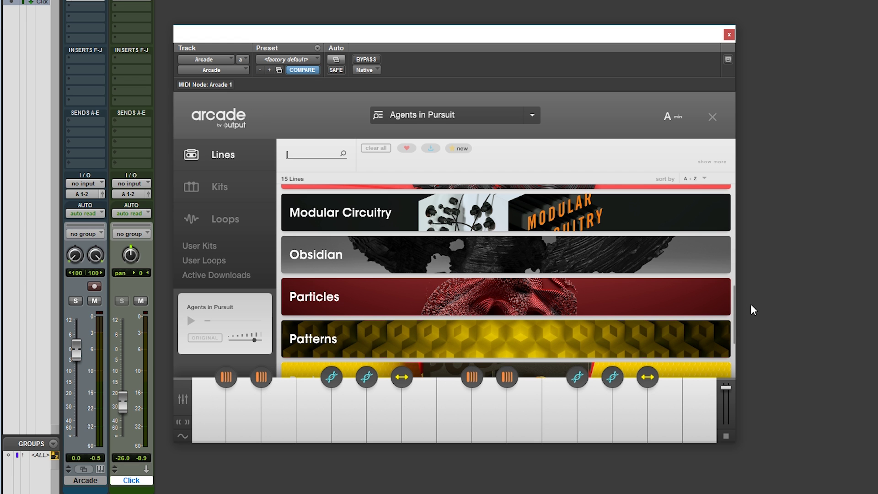
{"action": "left_click_drag", "start_coordinate": [734, 313], "coordinate": [730, 355]}
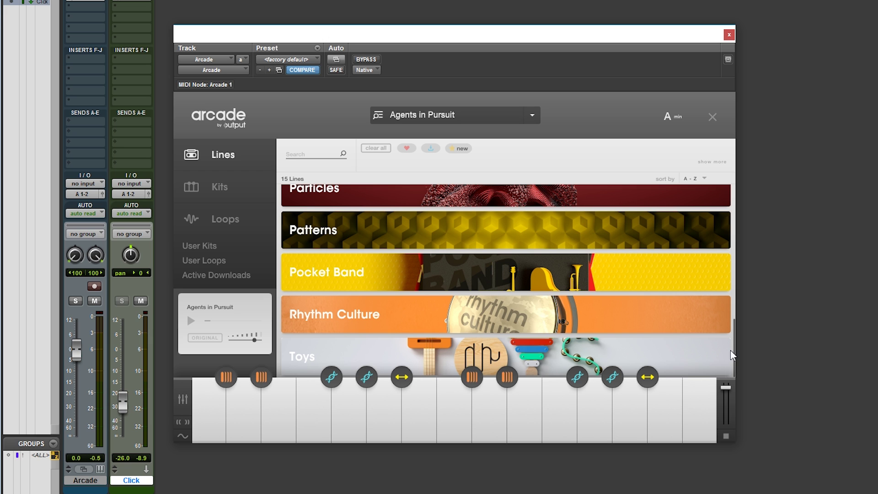
{"action": "mouse_move", "coordinate": [731, 355]}
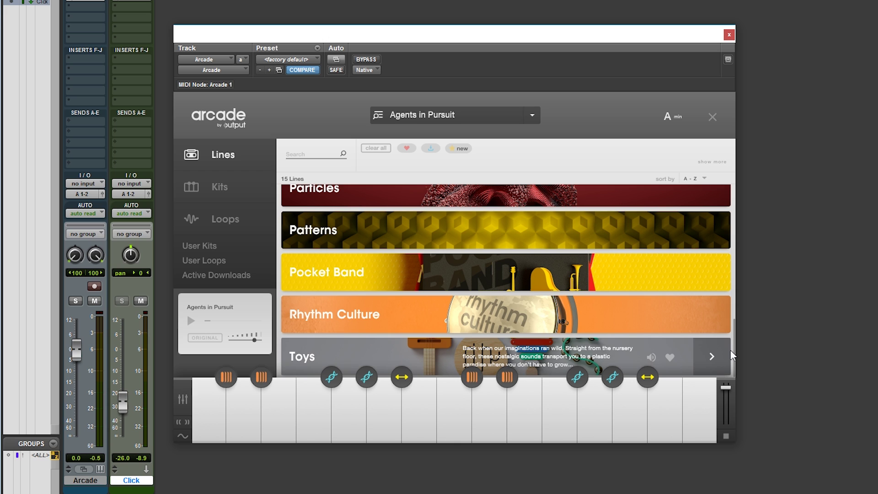